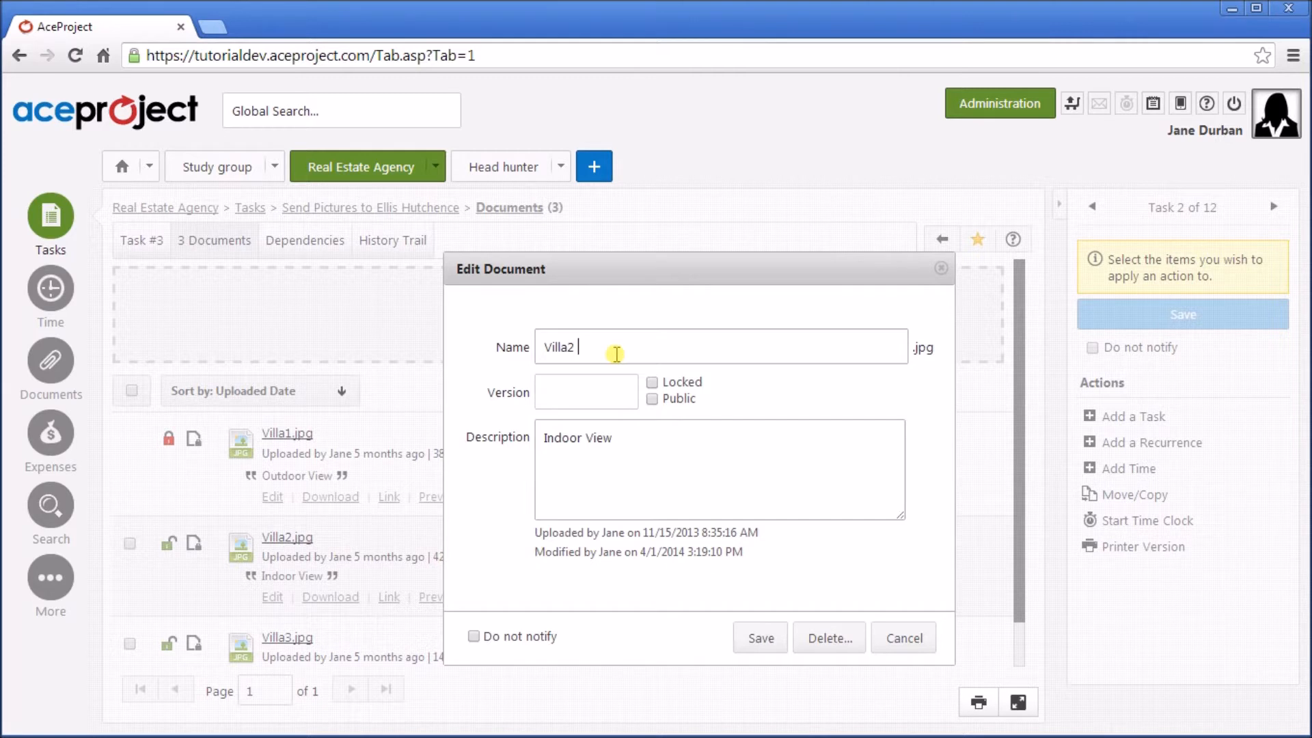
Set Villa2 b.jpg's version to 1-1 and its description to 'Indoor View 2', then save.
{"action": "left_click", "coordinate": [596, 381]}
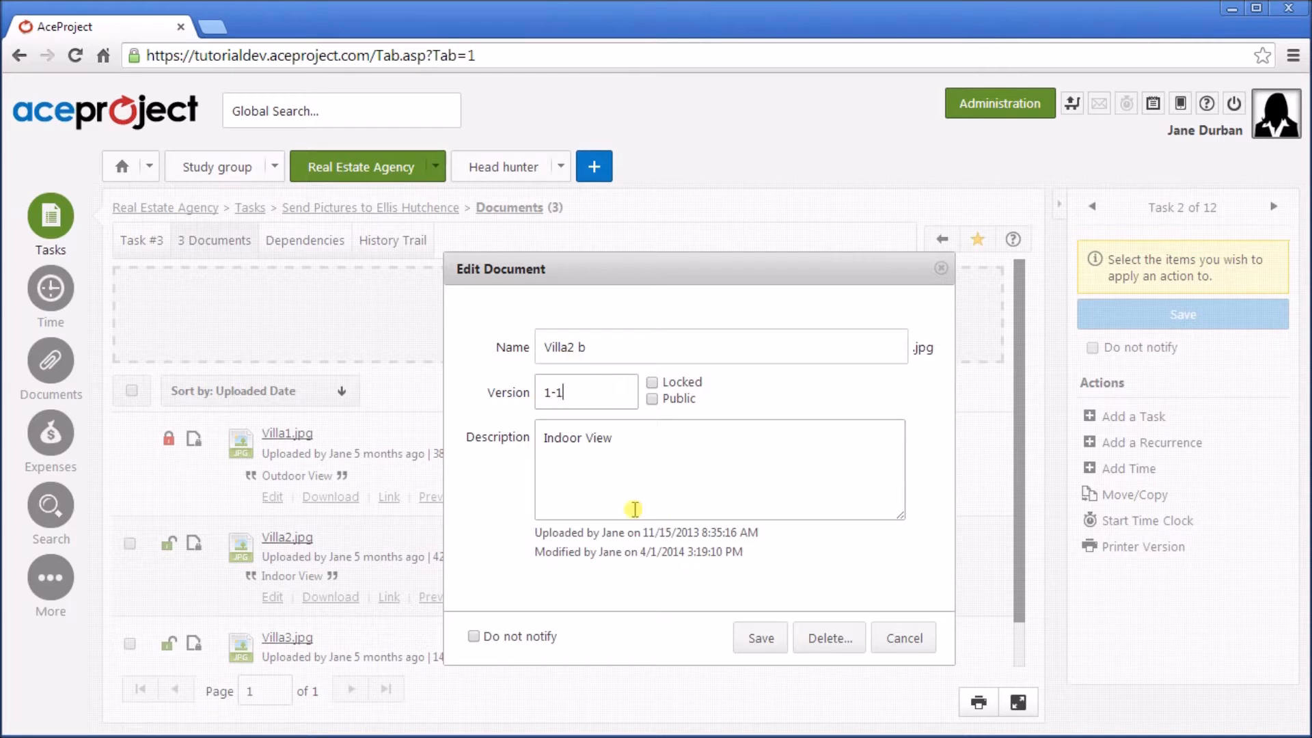
{"action": "left_click", "coordinate": [642, 437]}
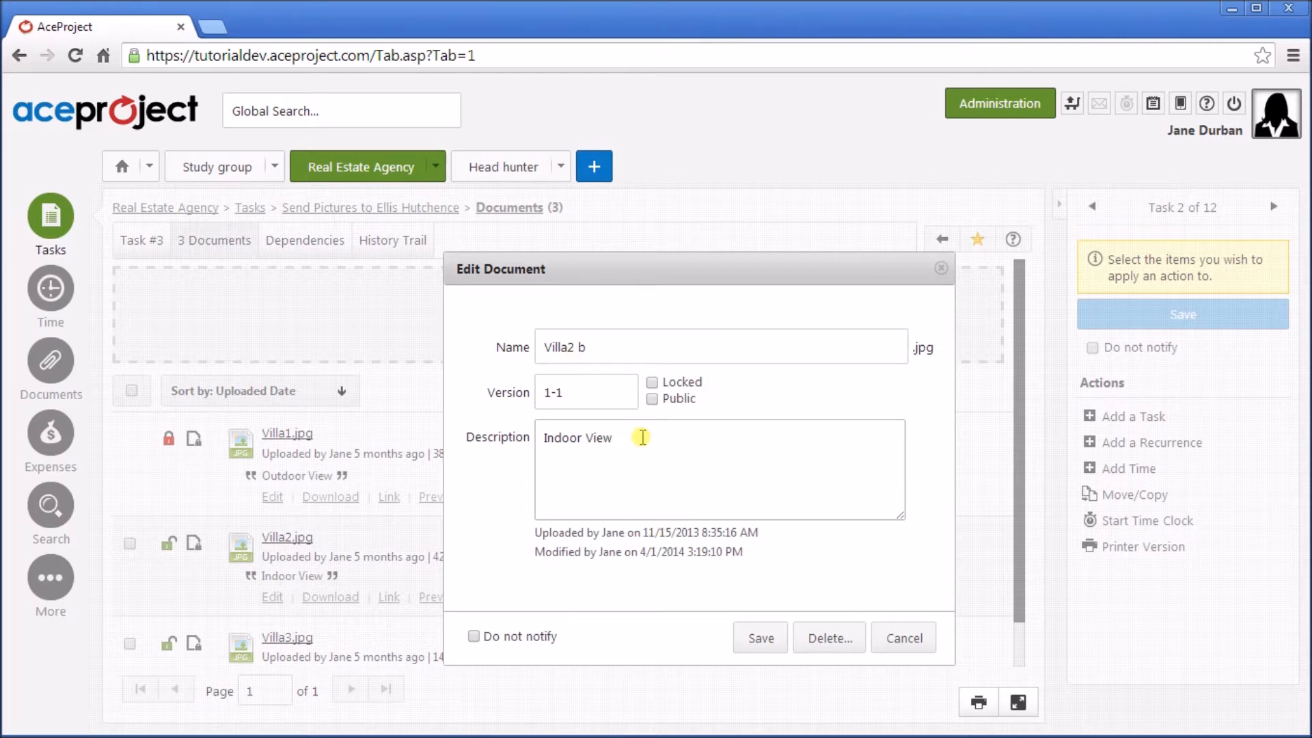
{"action": "left_click", "coordinate": [761, 639]}
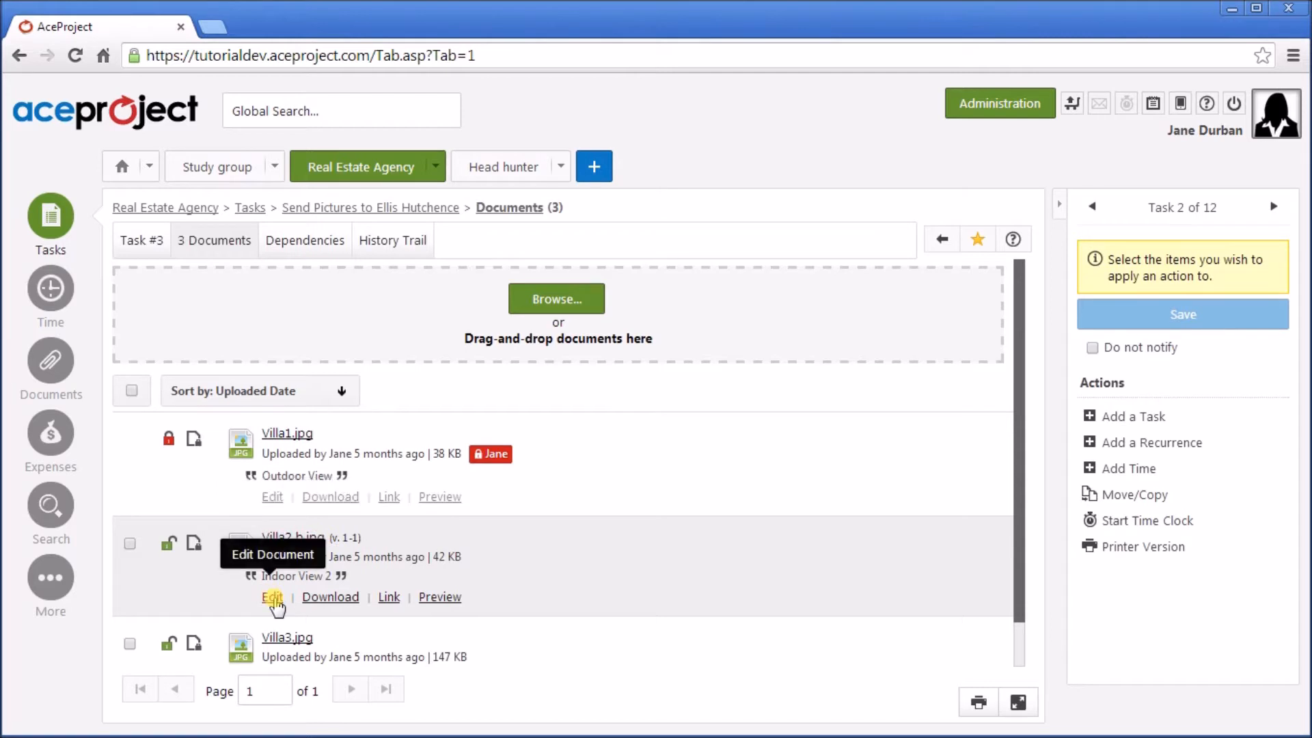
Check Villa2 b.jpg's download link, make the file public, and toggle its lock on and off.
{"action": "left_click", "coordinate": [393, 599]}
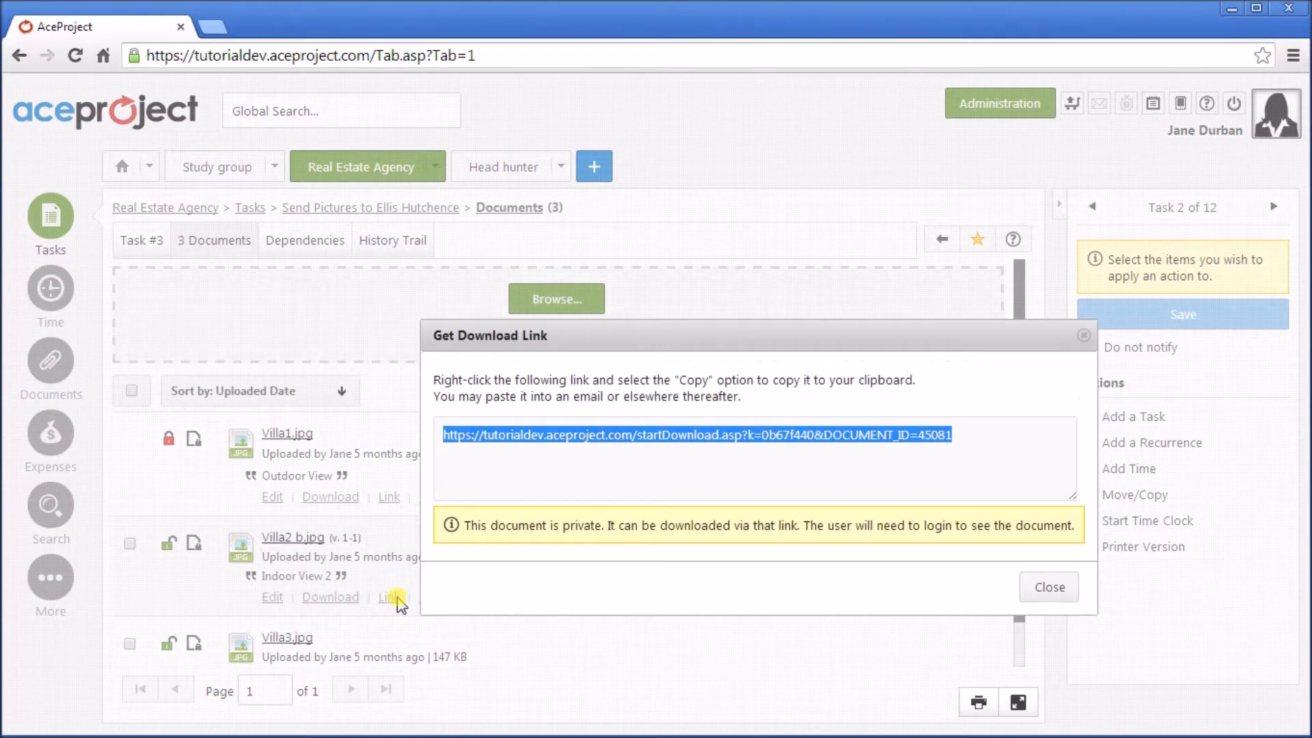
{"action": "left_click", "coordinate": [1084, 336]}
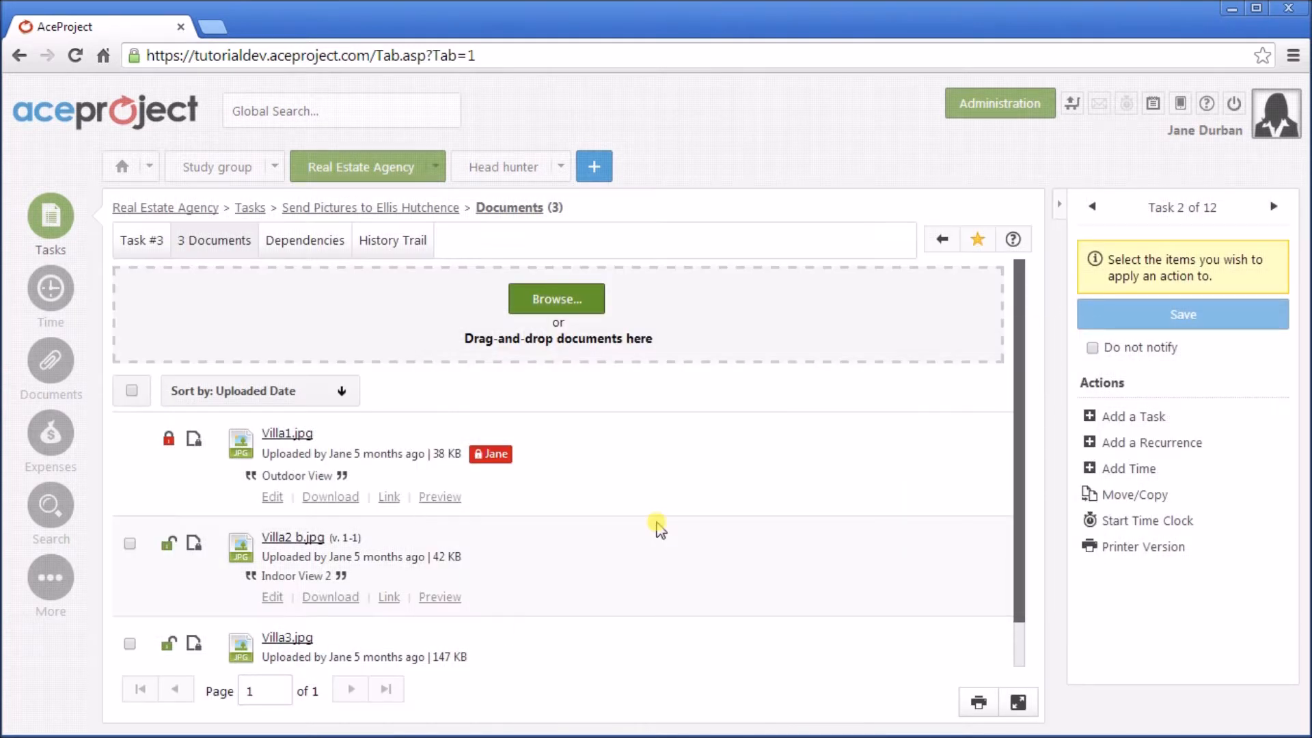
{"action": "left_click", "coordinate": [193, 547]}
{"action": "left_click", "coordinate": [171, 547]}
{"action": "left_click", "coordinate": [170, 544]}
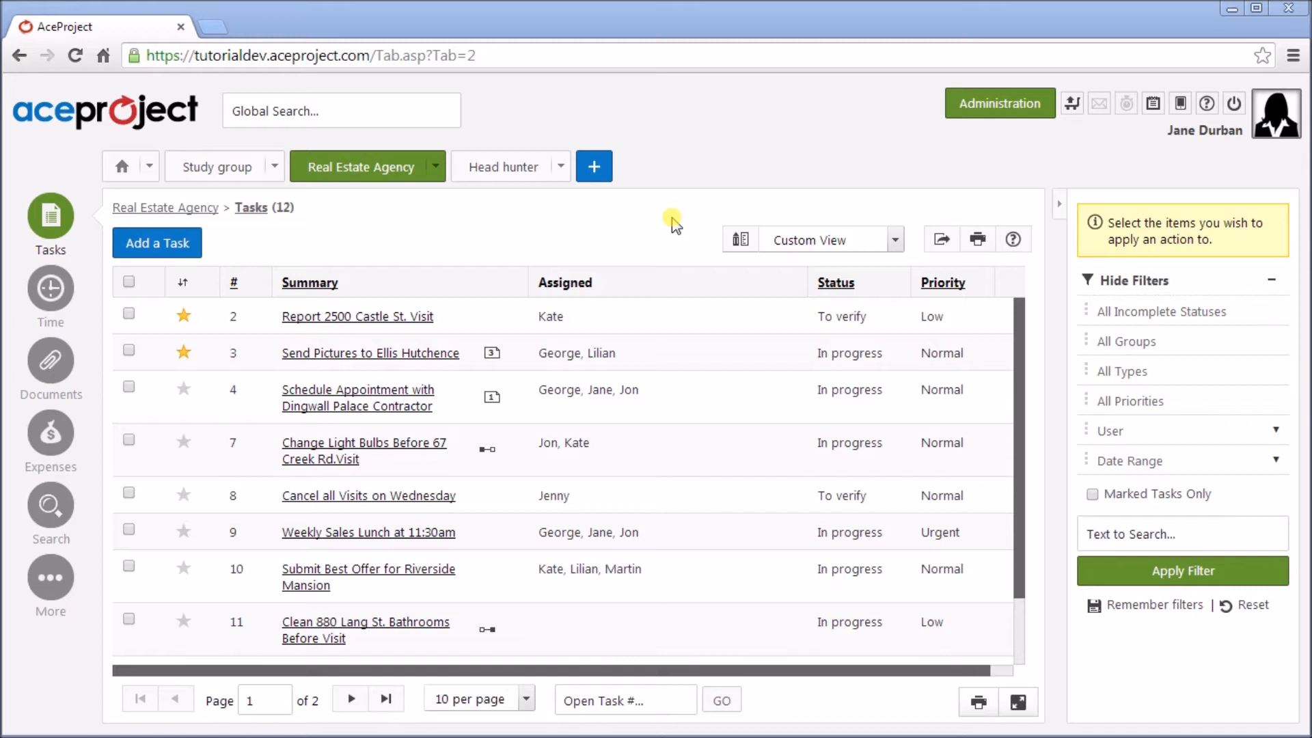
{"action": "left_click", "coordinate": [342, 323]}
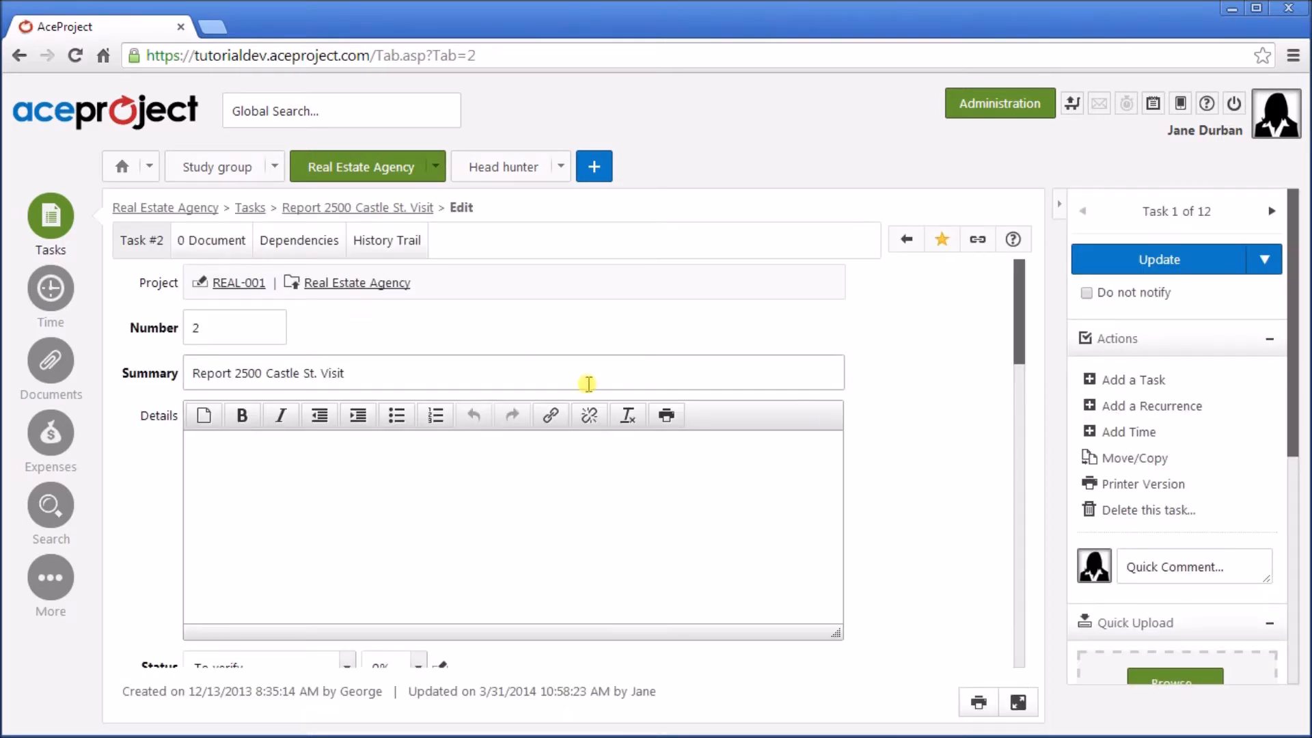
{"action": "scroll", "coordinate": [923, 417], "scroll_direction": "down", "scroll_amount": 2}
{"action": "scroll", "coordinate": [922, 417], "scroll_direction": "down", "scroll_amount": 2}
{"action": "scroll", "coordinate": [751, 421], "scroll_direction": "down", "scroll_amount": 1}
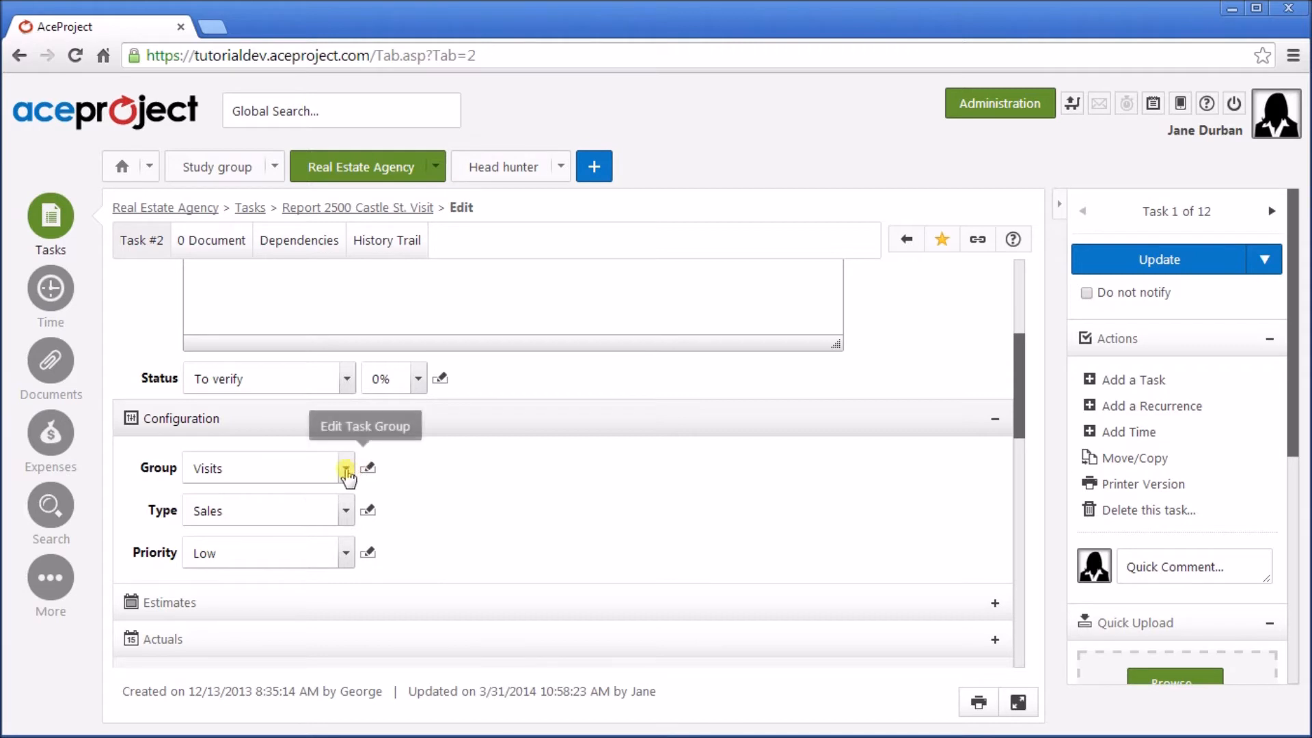
{"action": "left_click", "coordinate": [347, 513]}
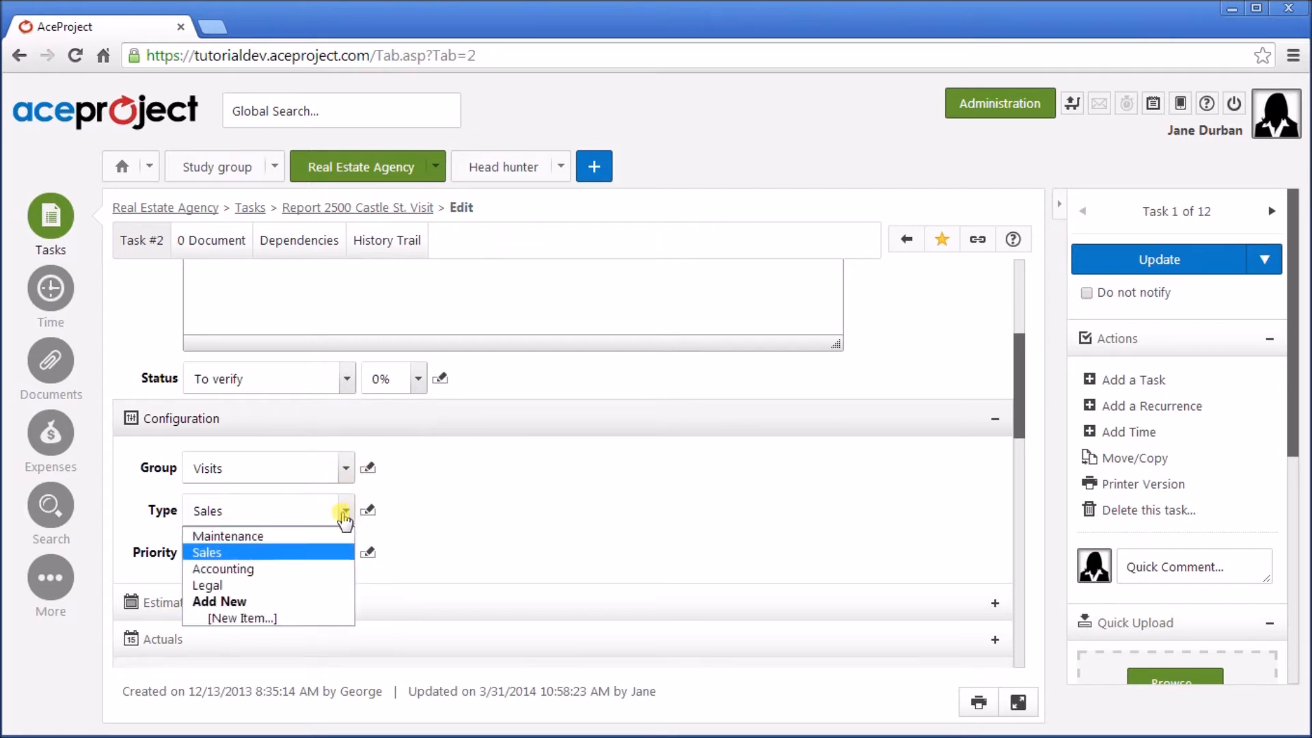
Create a Marketing task type, assign it to the task, and save the task when moving to Manage.
{"action": "left_click", "coordinate": [247, 618]}
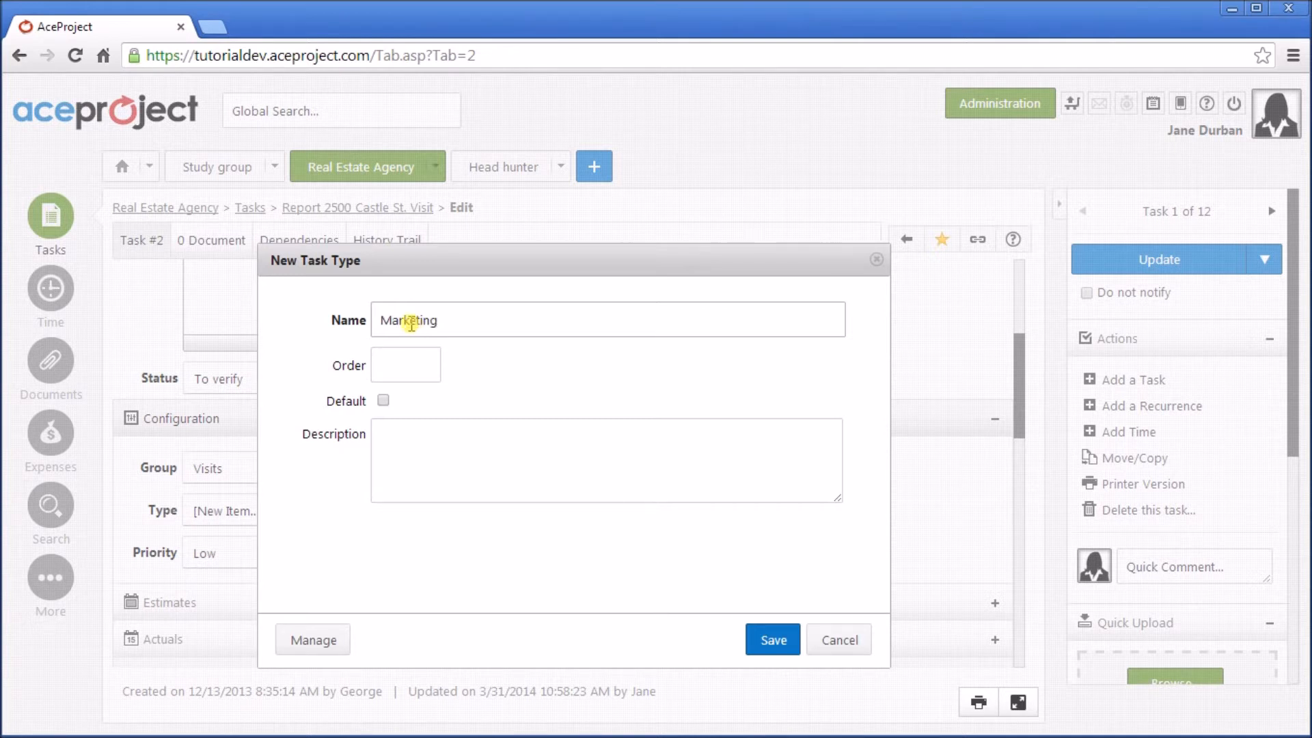
{"action": "left_click", "coordinate": [769, 639]}
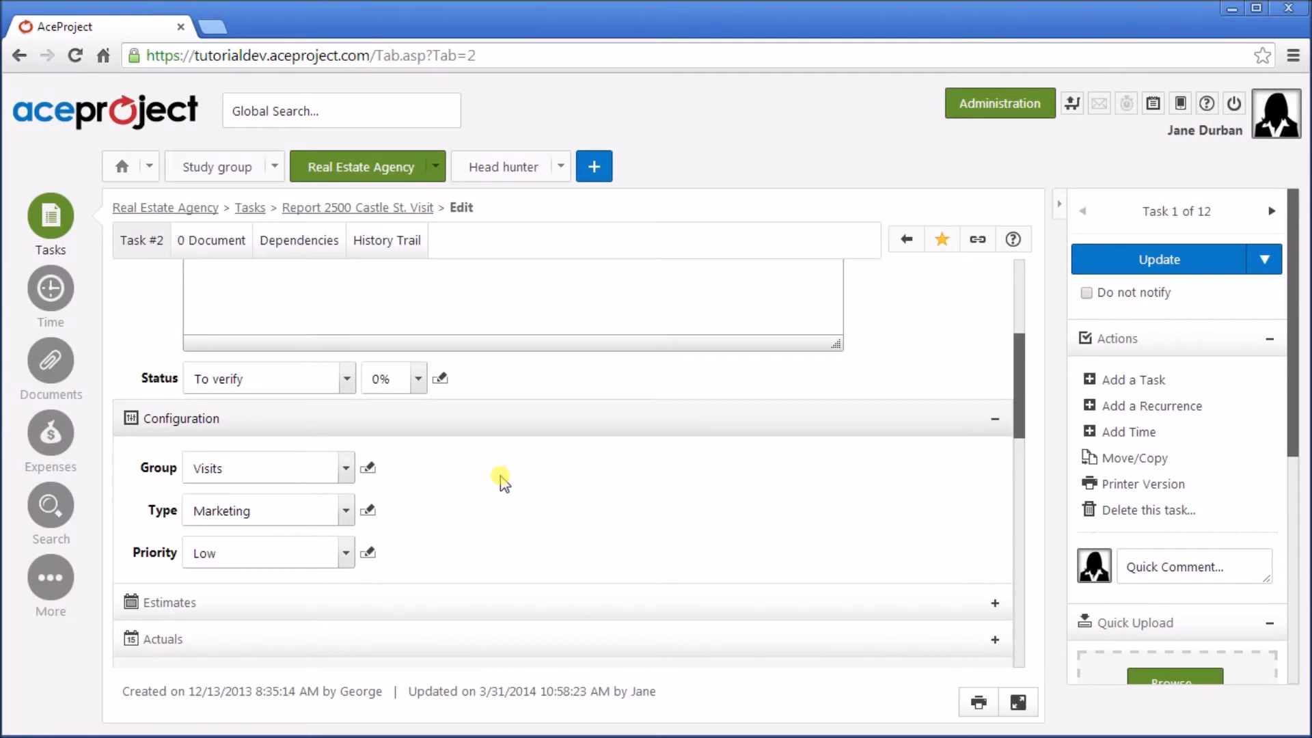
{"action": "left_click", "coordinate": [368, 510]}
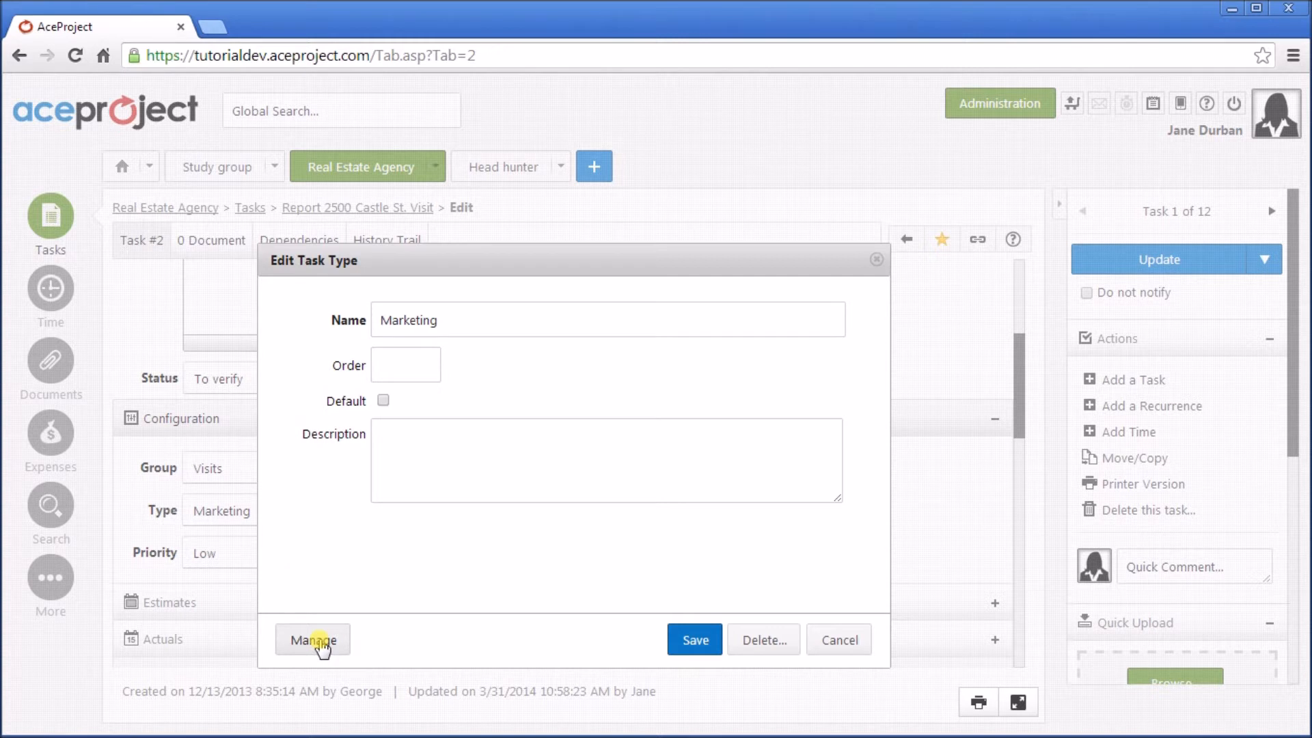
{"action": "left_click", "coordinate": [322, 646]}
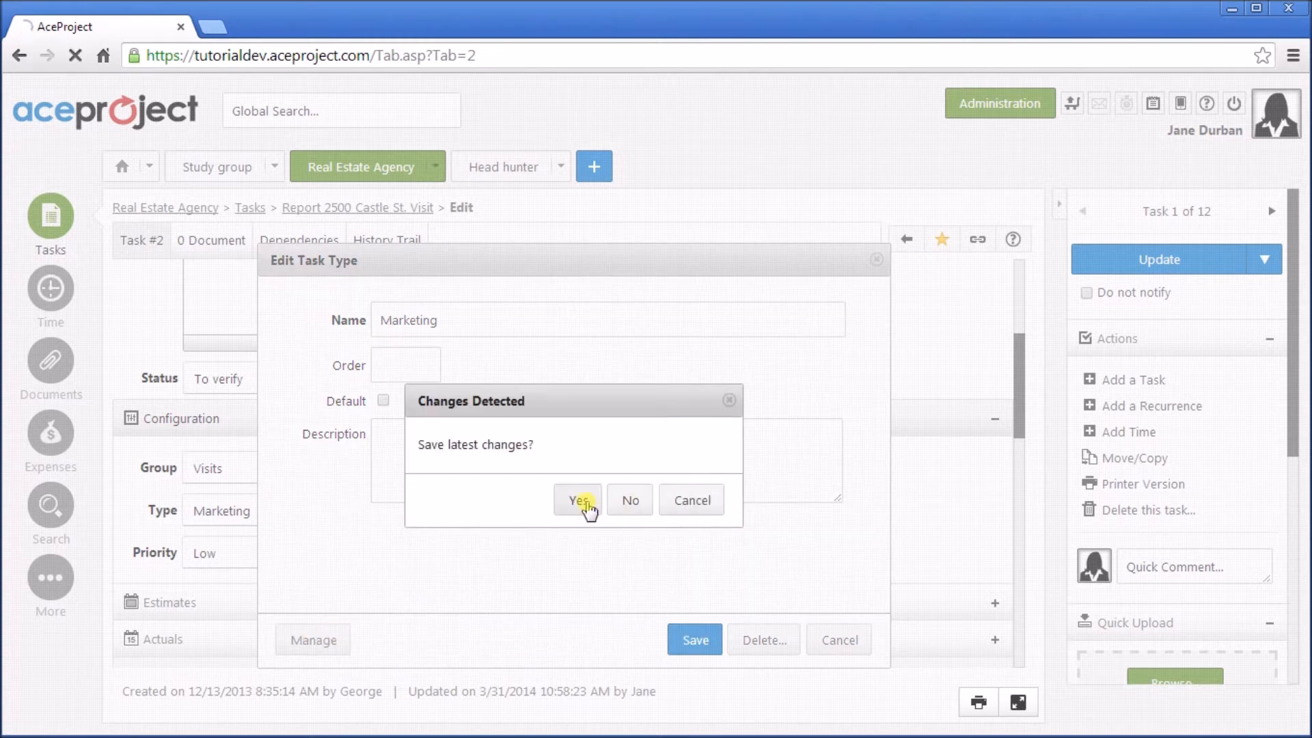
{"action": "left_click", "coordinate": [588, 505]}
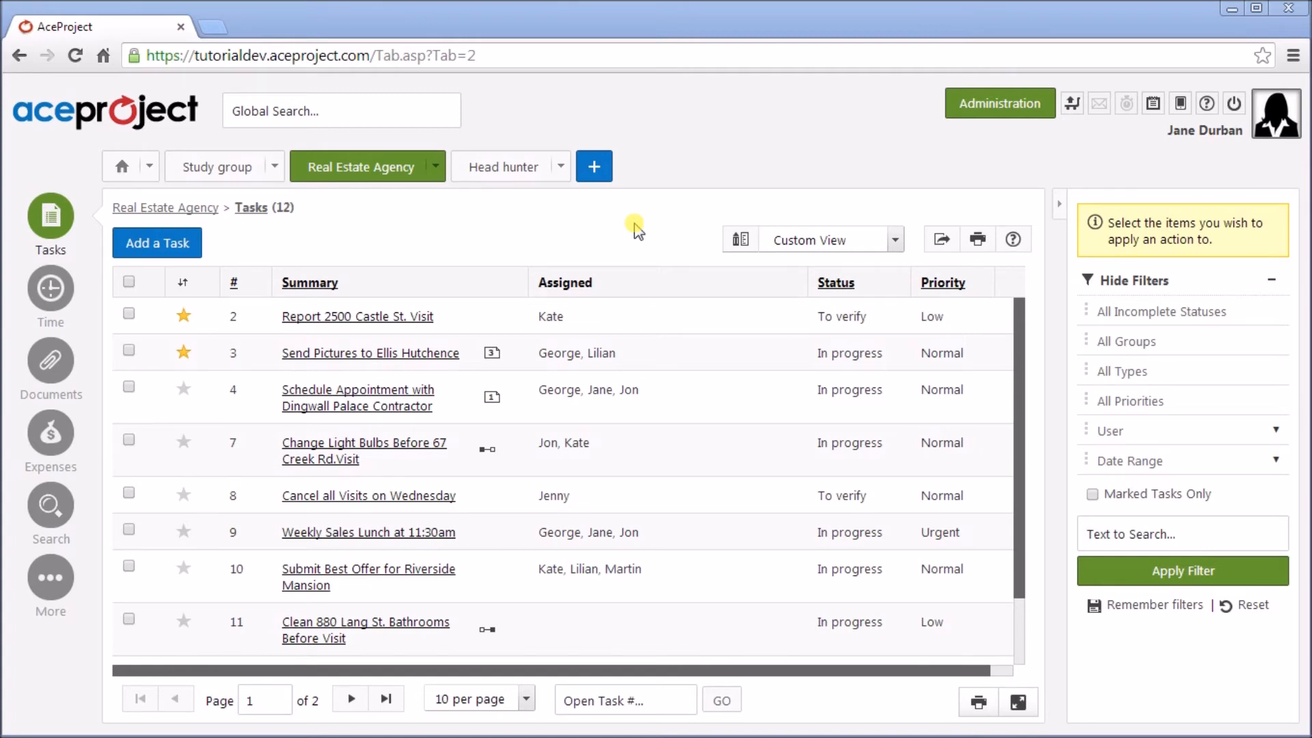
Go to Administration > Configuration > Expense Statuses.
{"action": "left_click", "coordinate": [991, 106]}
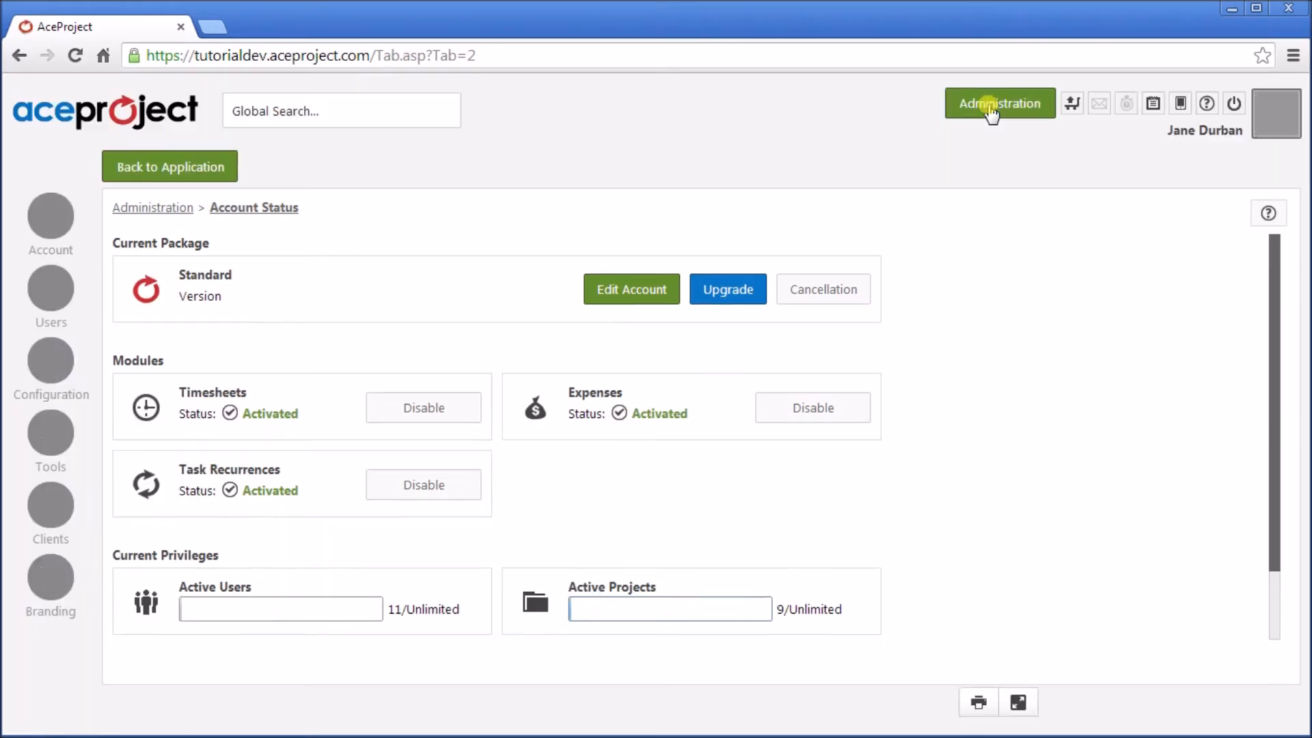
{"action": "left_click", "coordinate": [59, 369]}
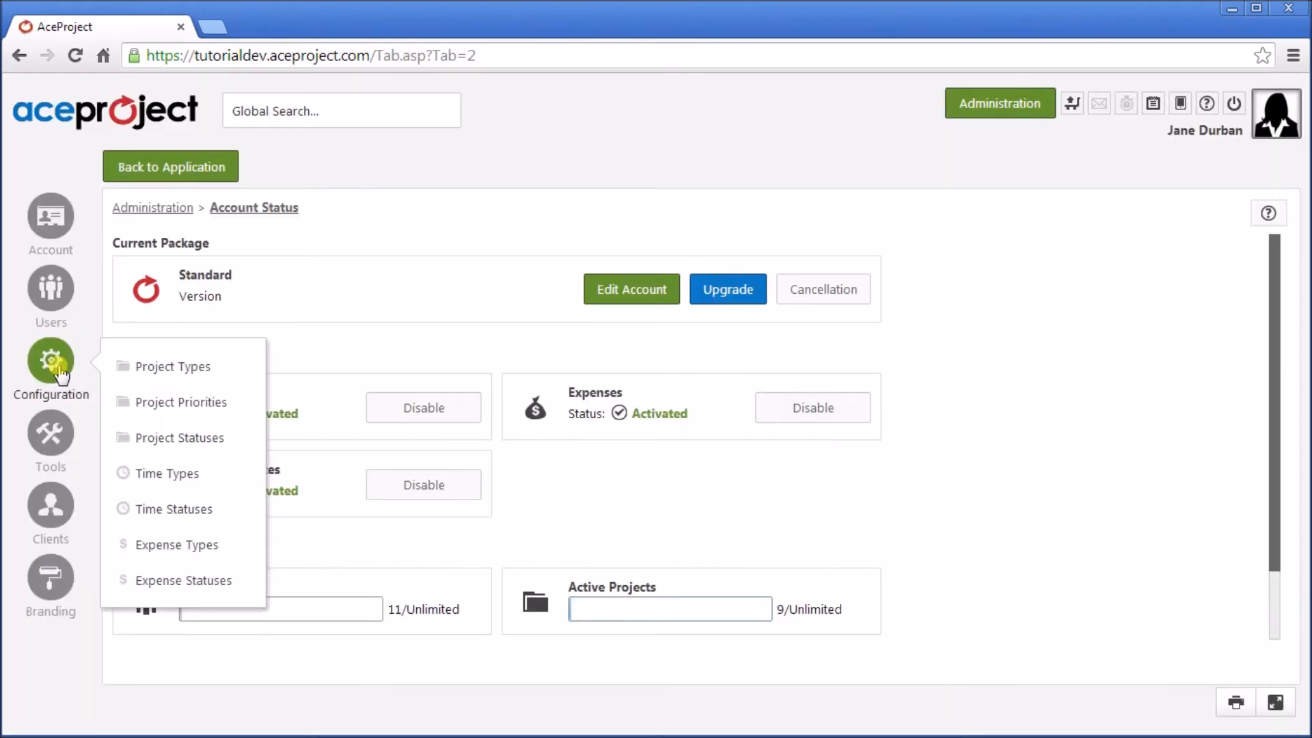
{"action": "left_click", "coordinate": [167, 586]}
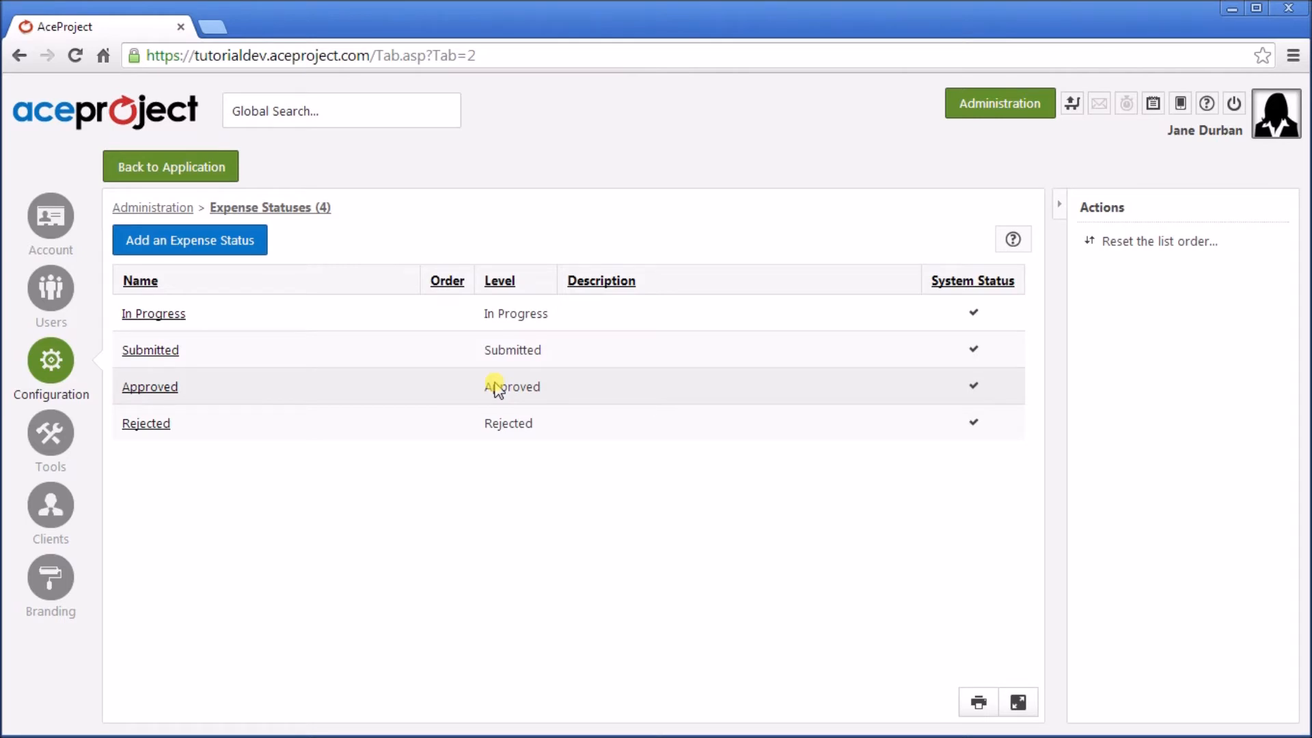
Add a 'Paid' expense status at Approved level, then go back to the application.
{"action": "left_click", "coordinate": [180, 246]}
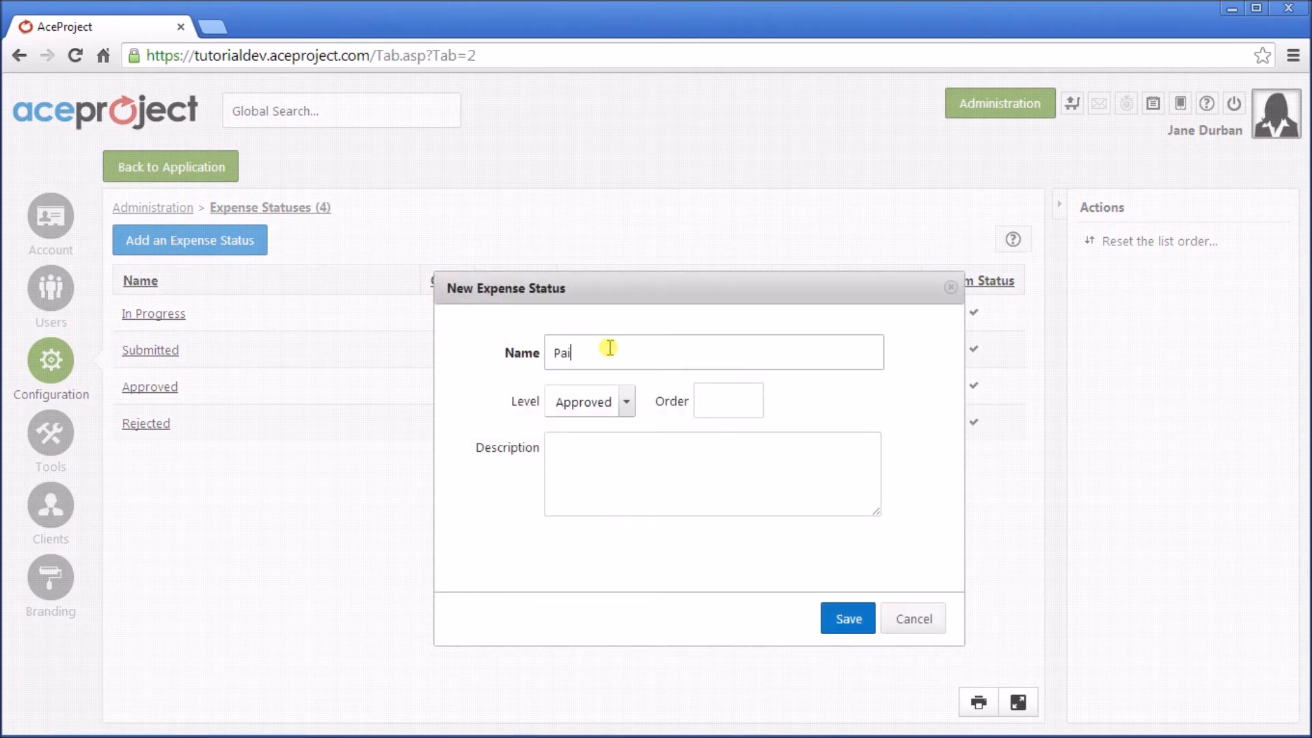
{"action": "left_click", "coordinate": [627, 404]}
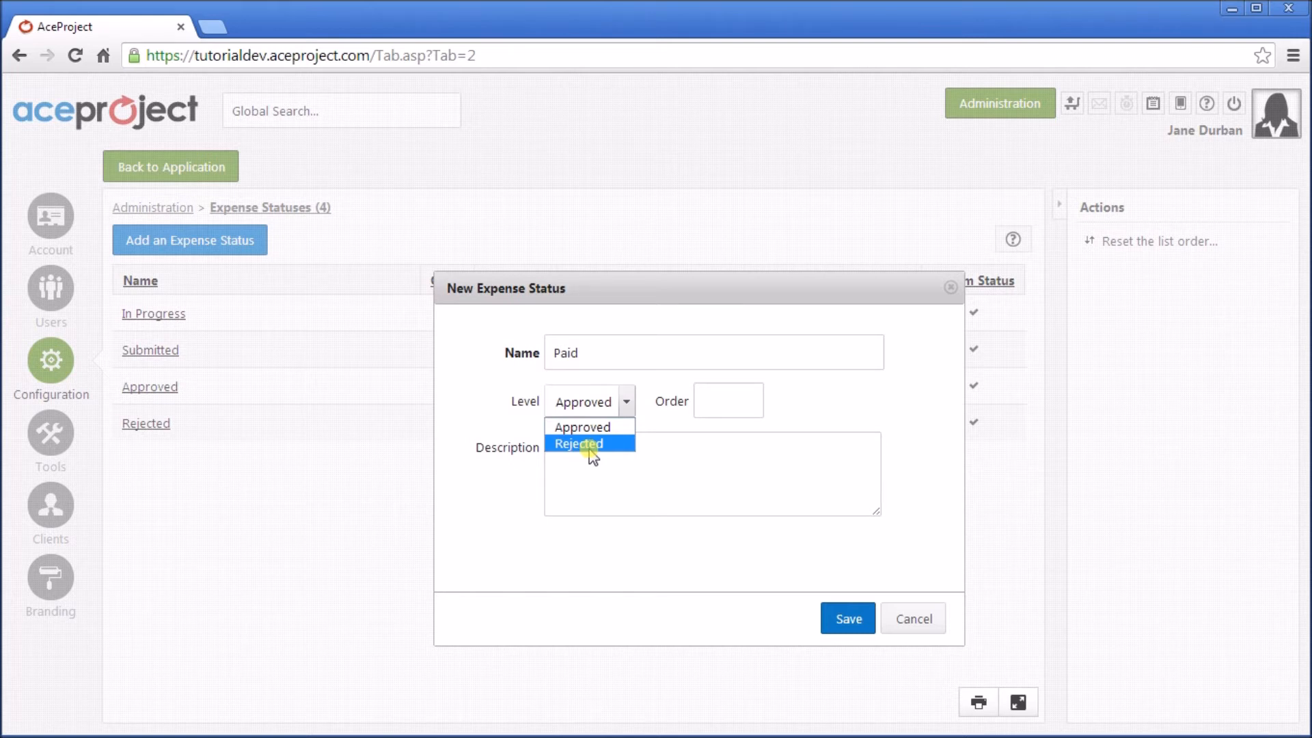
{"action": "left_click", "coordinate": [849, 622]}
{"action": "left_click", "coordinate": [850, 622]}
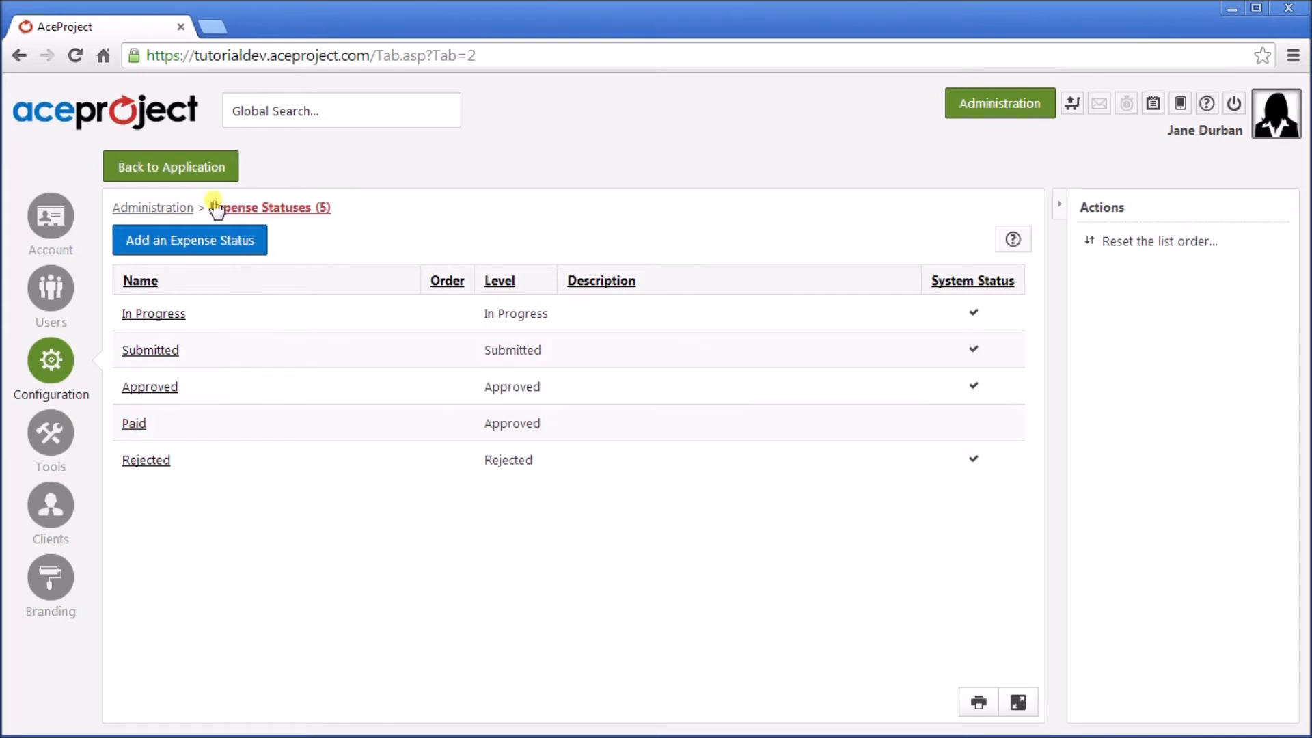
{"action": "left_click", "coordinate": [185, 166]}
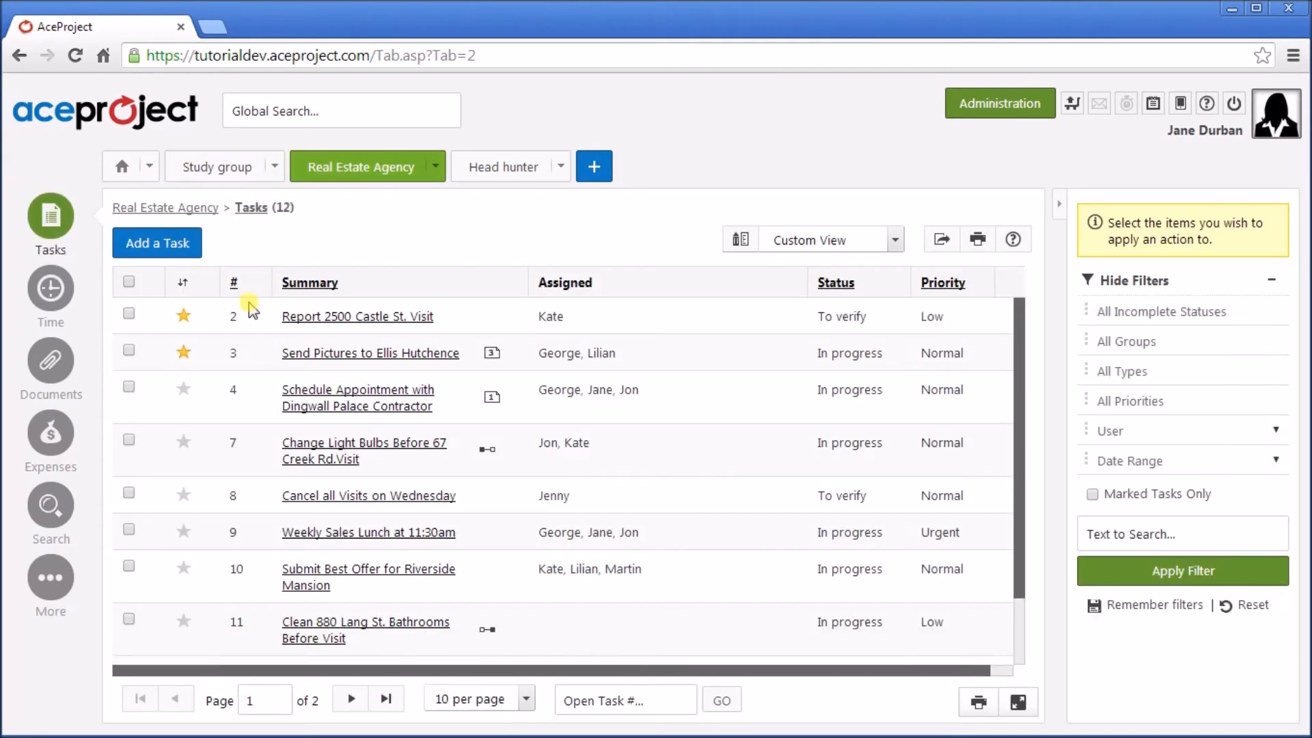
{"action": "mouse_move", "coordinate": [55, 443]}
{"action": "left_click", "coordinate": [174, 475]}
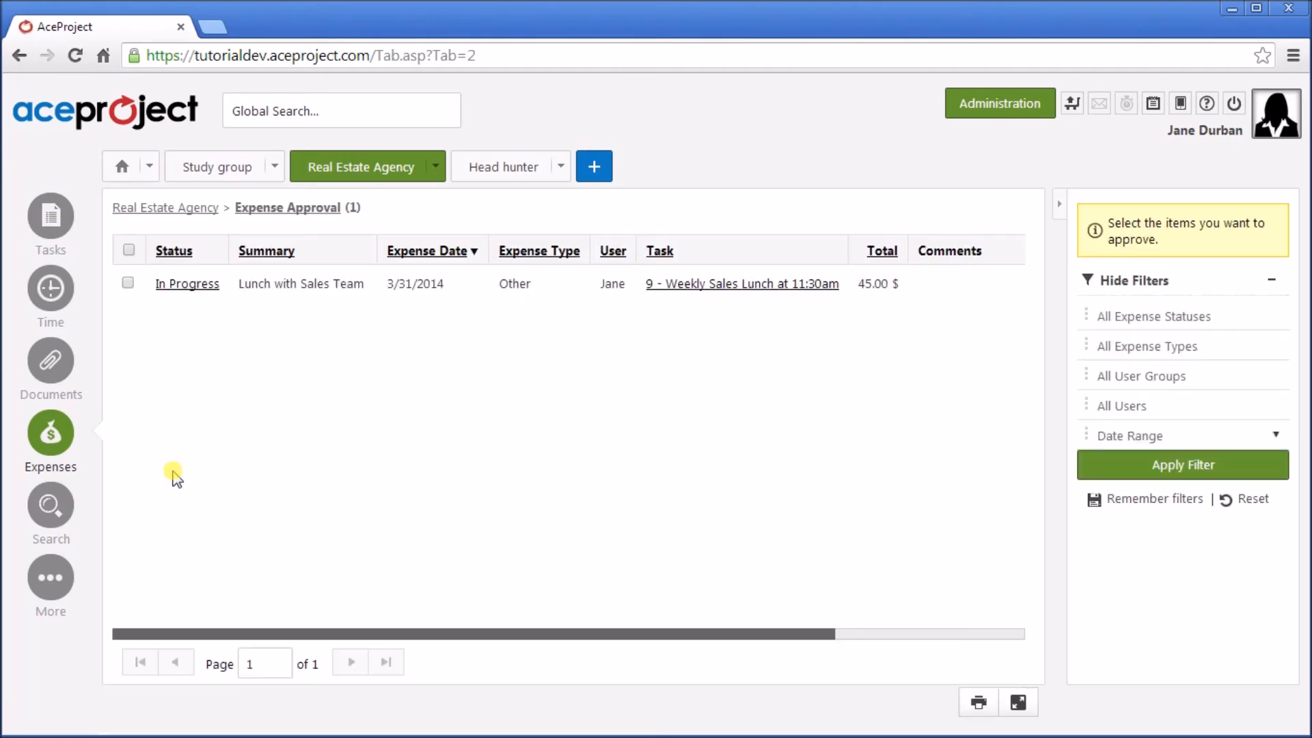
{"action": "left_click", "coordinate": [126, 284]}
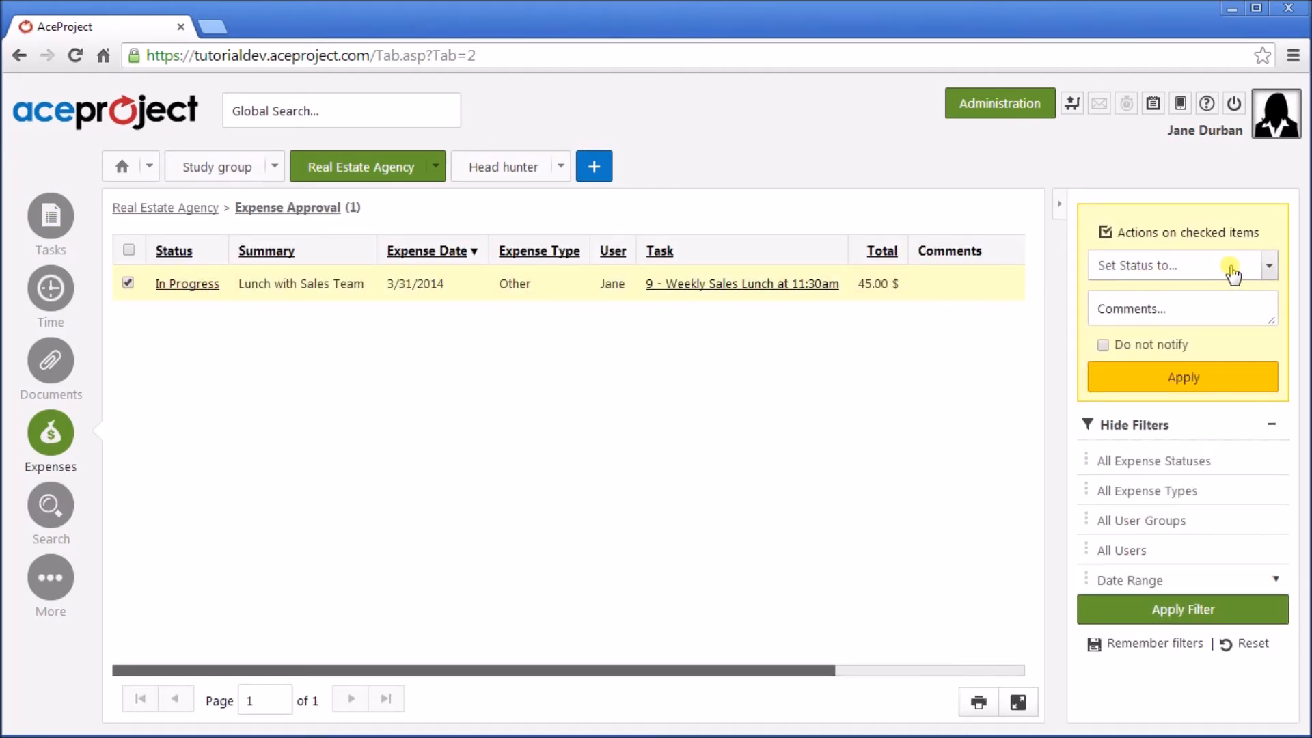
{"action": "left_click", "coordinate": [1264, 274]}
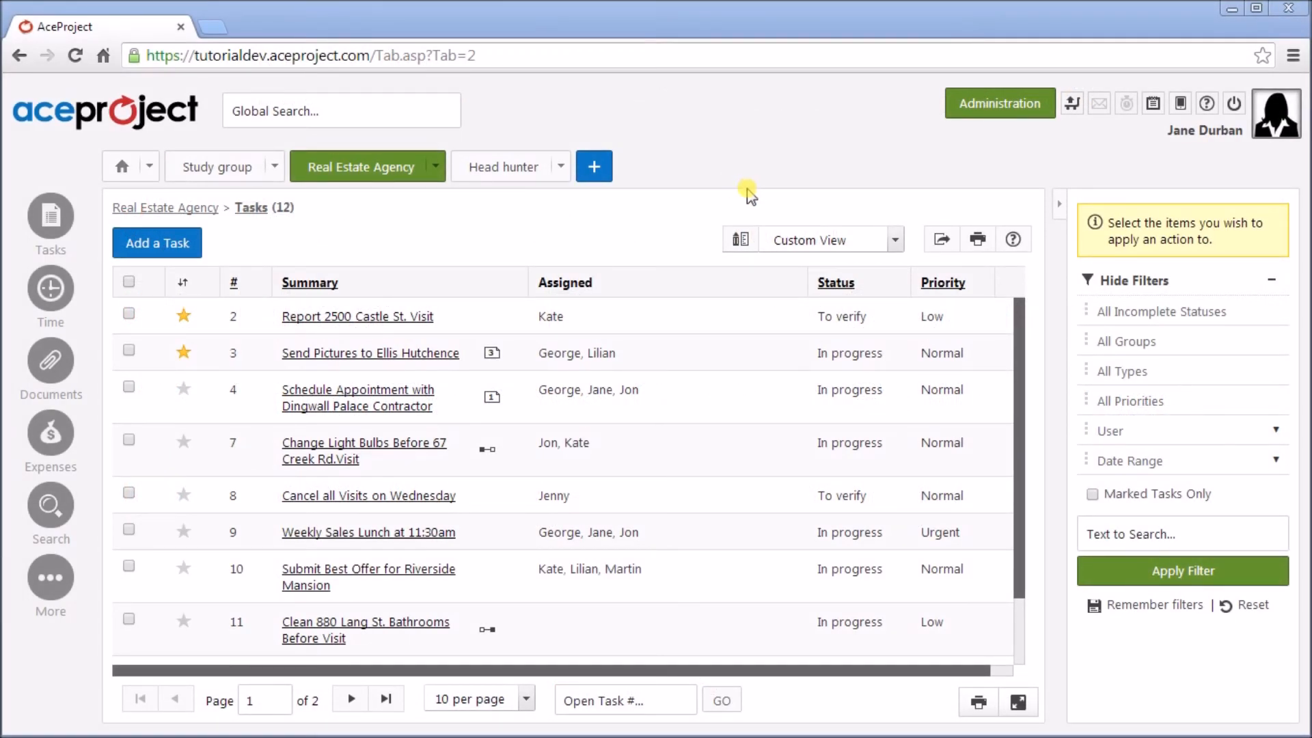
Go to Administration > Account > Edit Account and open the Time Tracking settings under Preferences.
{"action": "left_click", "coordinate": [995, 106]}
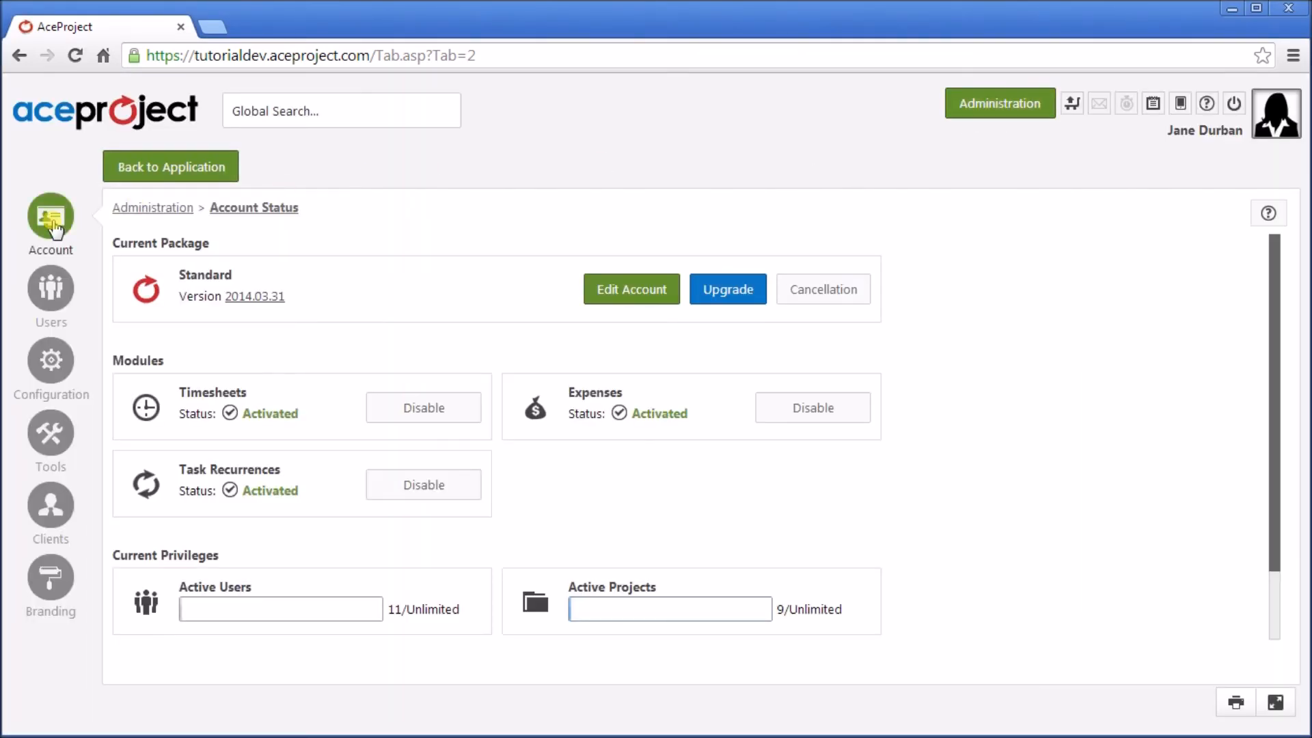
{"action": "mouse_move", "coordinate": [54, 229]}
{"action": "left_click", "coordinate": [193, 226]}
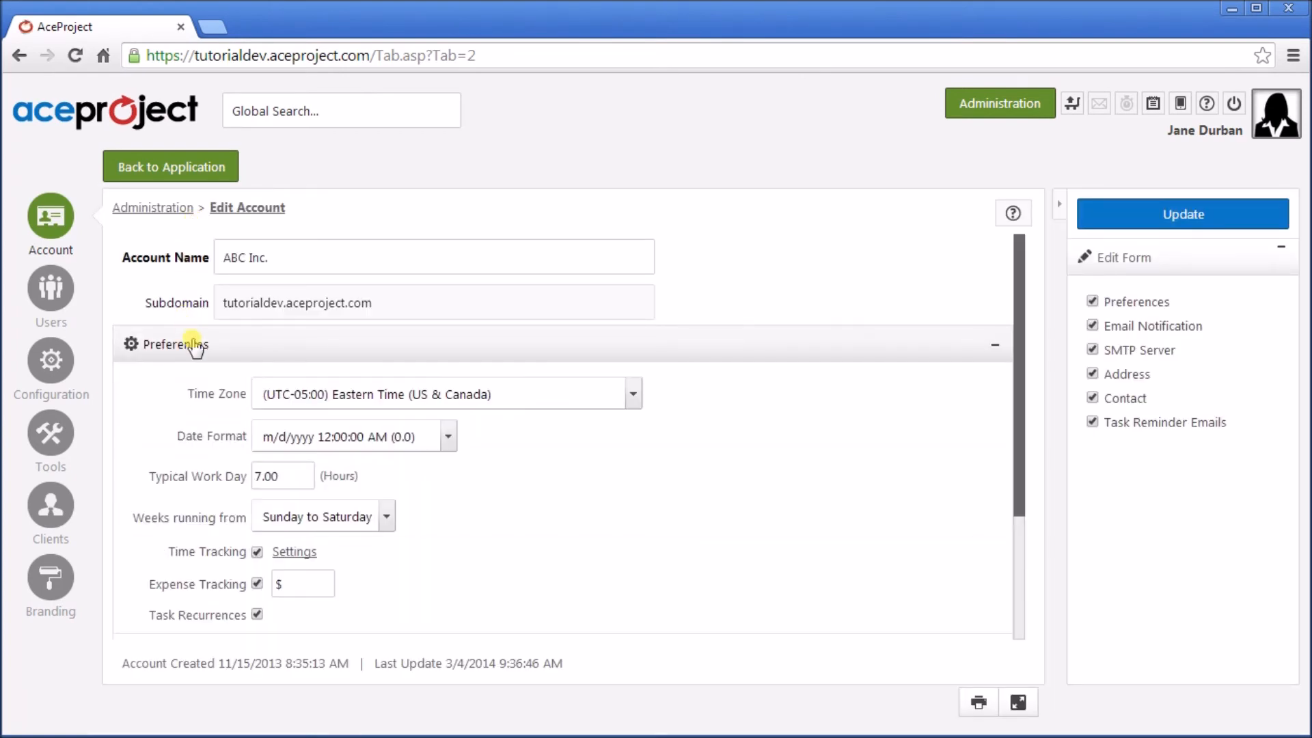
{"action": "scroll", "coordinate": [193, 431], "scroll_direction": "down", "scroll_amount": 2}
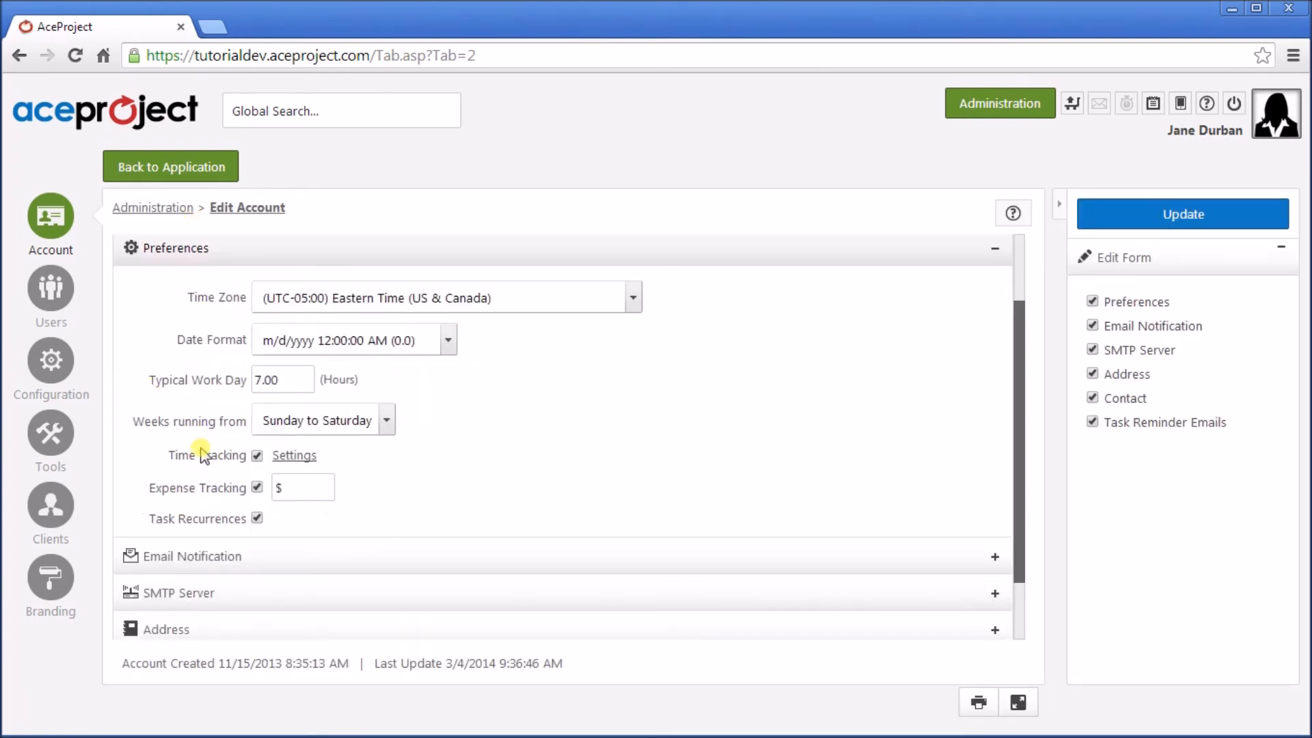
{"action": "left_click", "coordinate": [295, 455]}
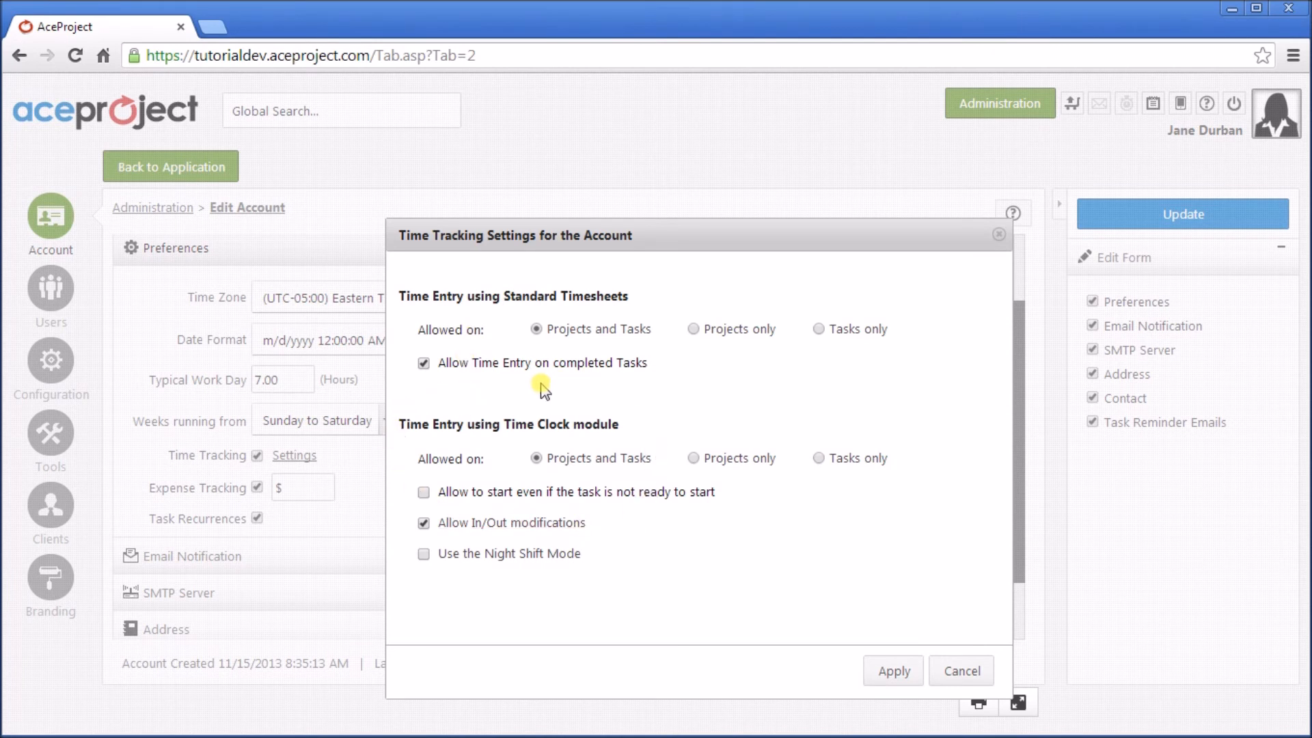
{"action": "left_click", "coordinate": [694, 330]}
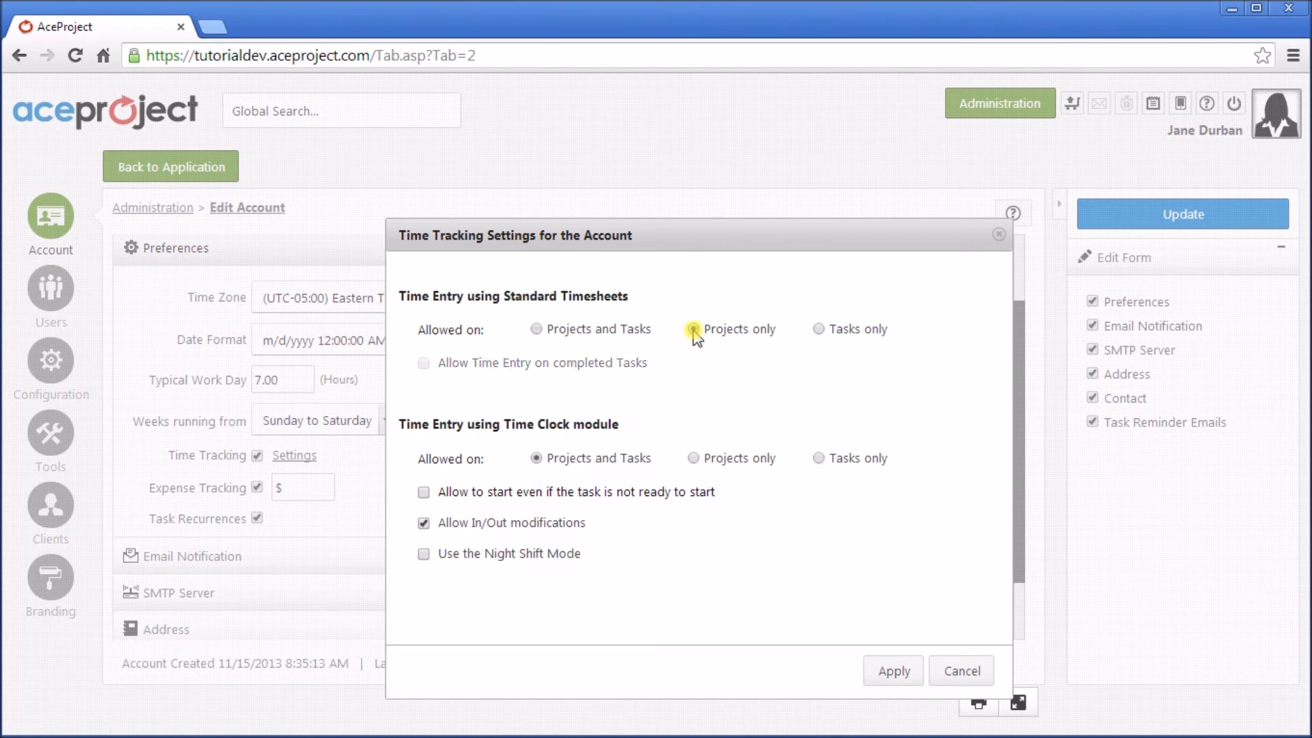
{"action": "left_click", "coordinate": [819, 330]}
{"action": "left_click", "coordinate": [536, 329]}
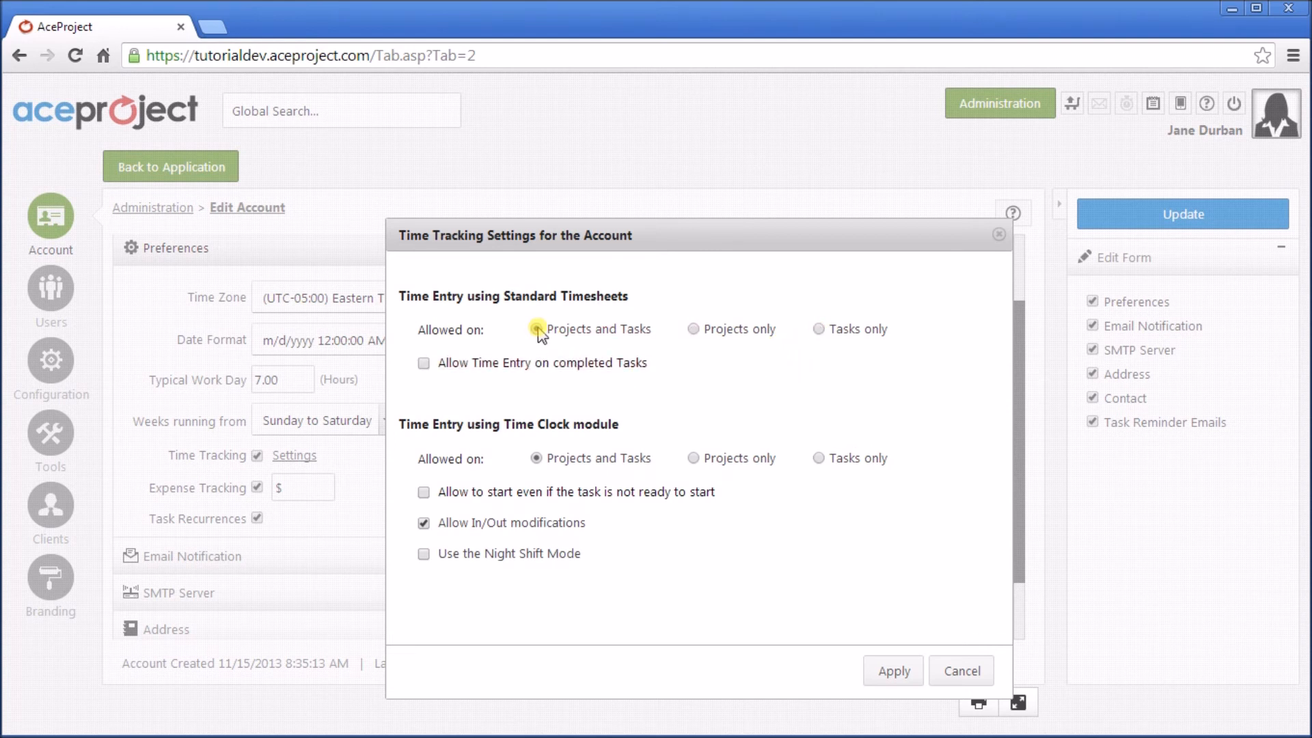
{"action": "left_click", "coordinate": [423, 364]}
{"action": "left_click", "coordinate": [424, 364]}
{"action": "left_click", "coordinate": [424, 364]}
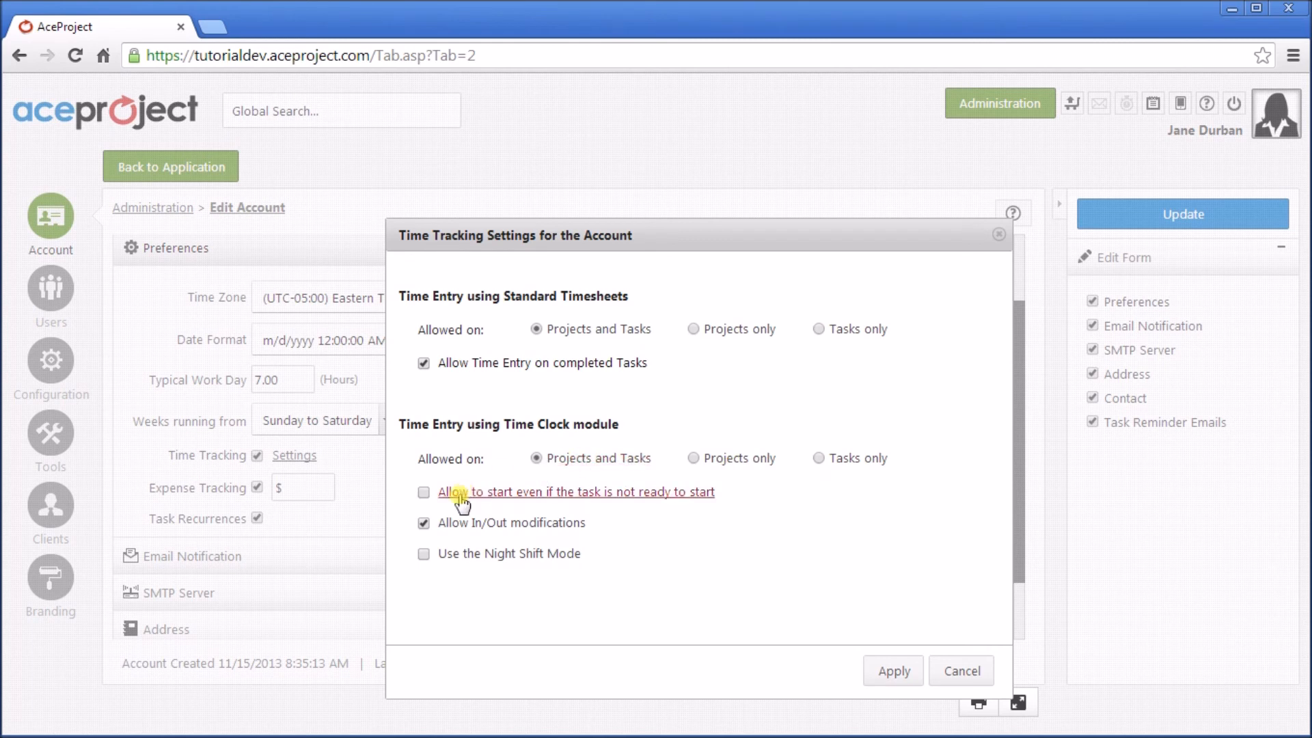
{"action": "left_click", "coordinate": [423, 492]}
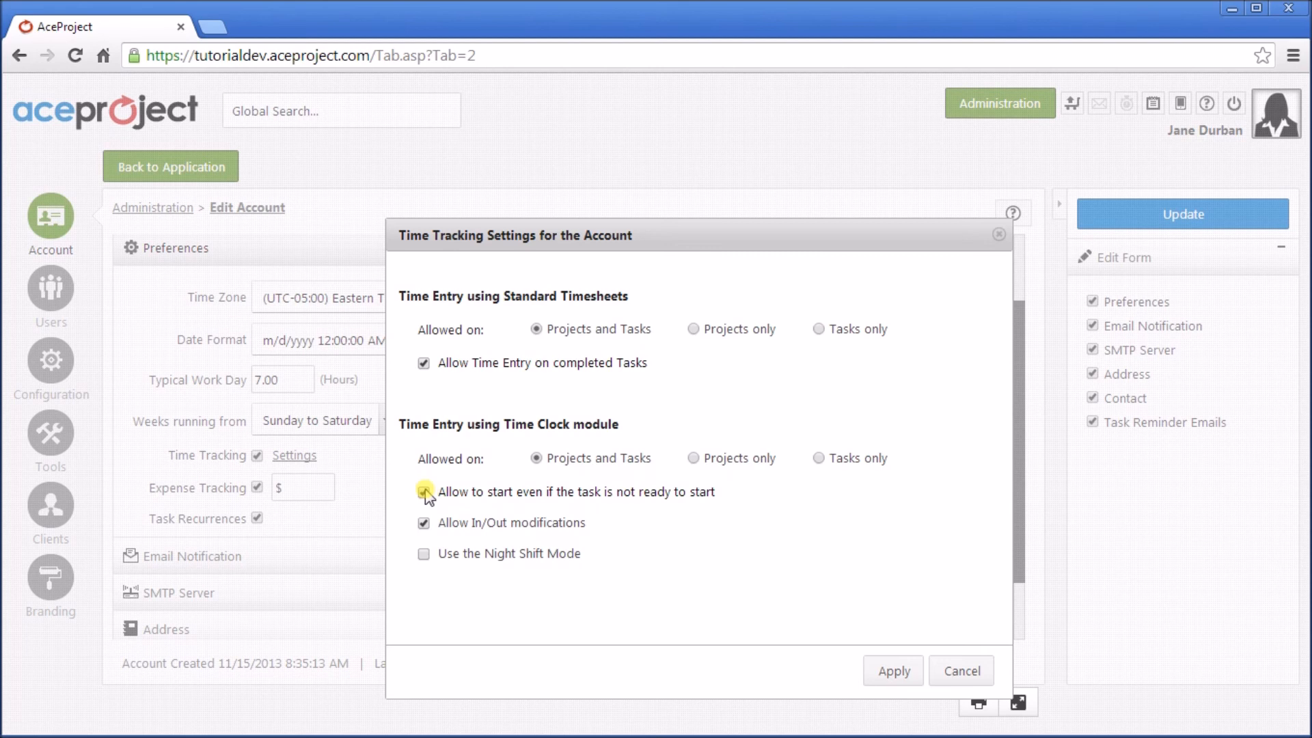
{"action": "left_click", "coordinate": [424, 493]}
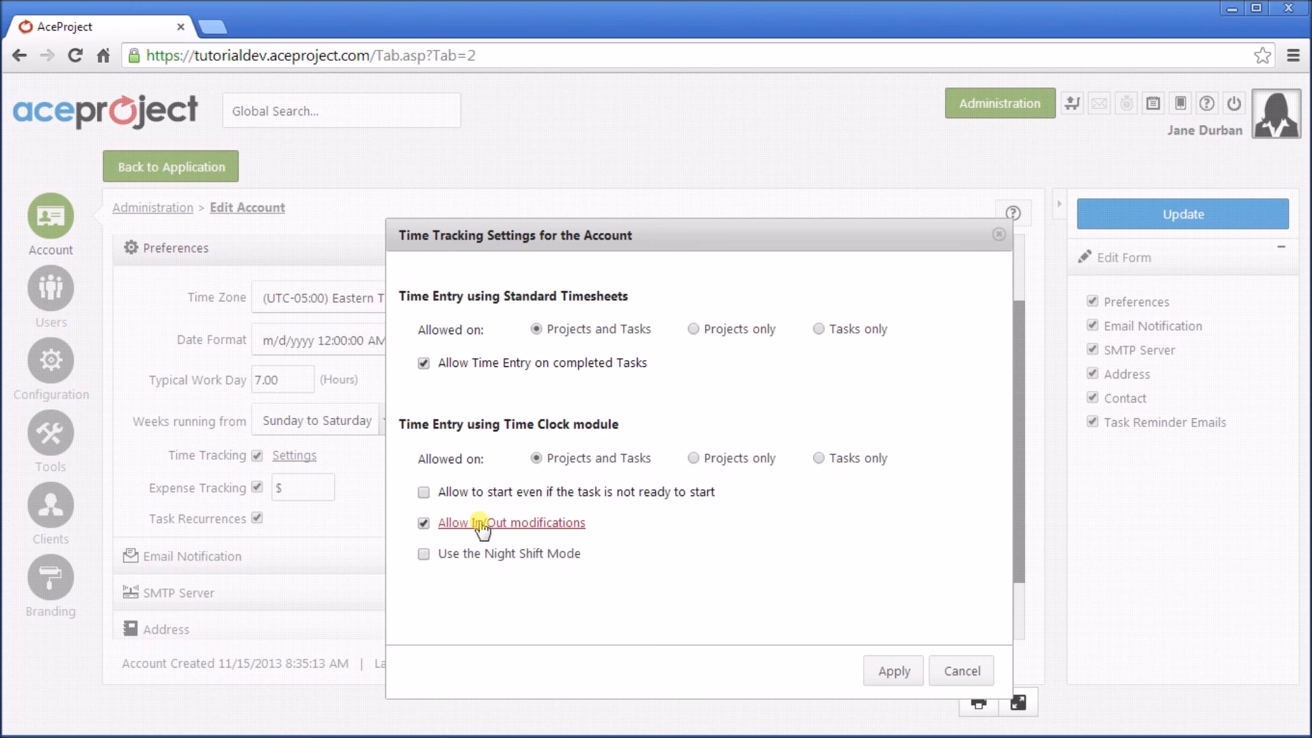
{"action": "mouse_move", "coordinate": [535, 561]}
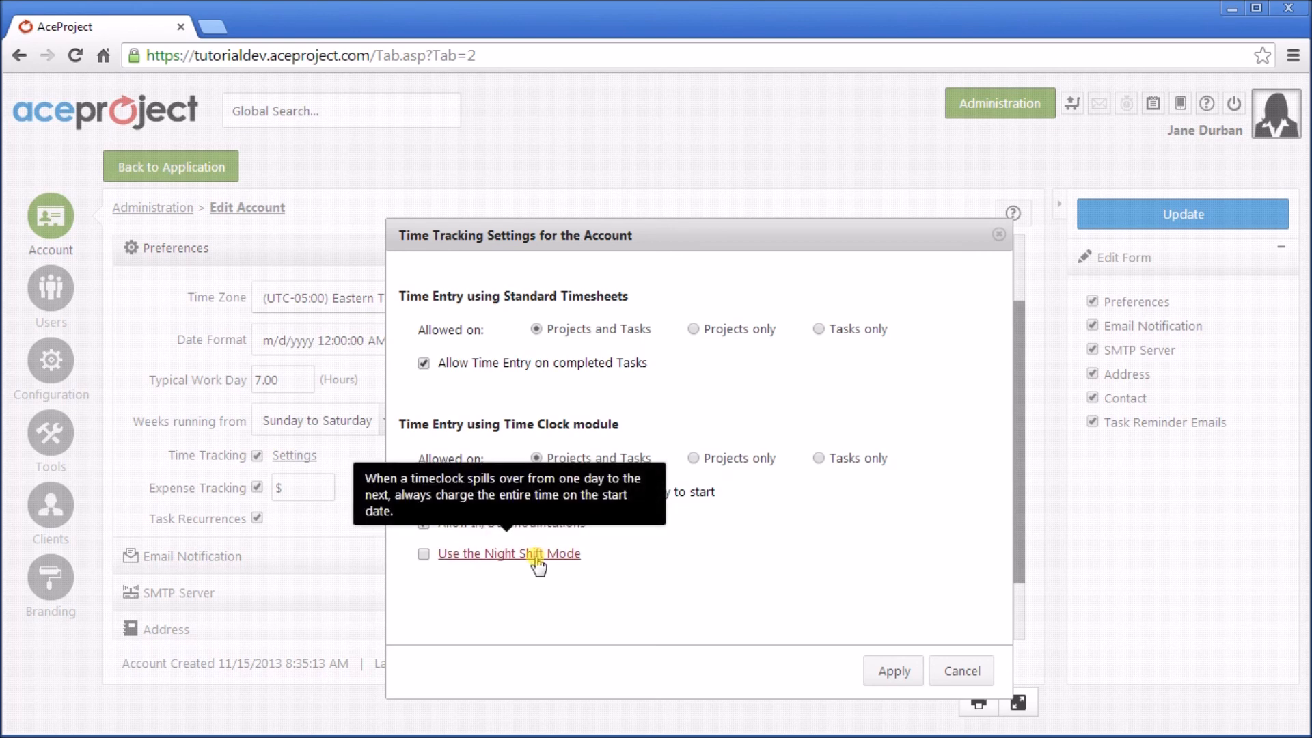